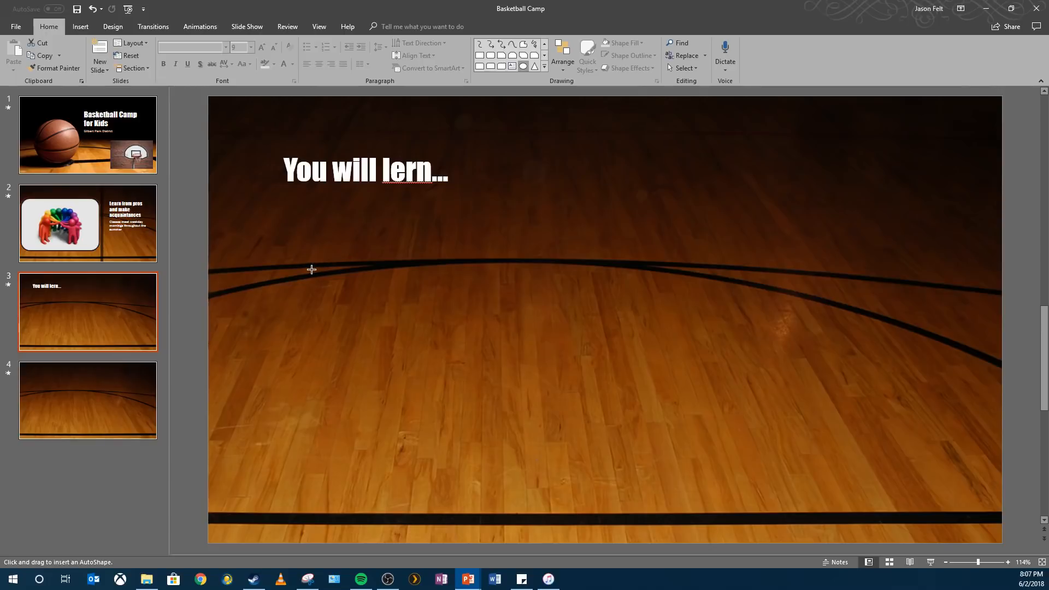
left_click_drag(473, 242, 720, 384)
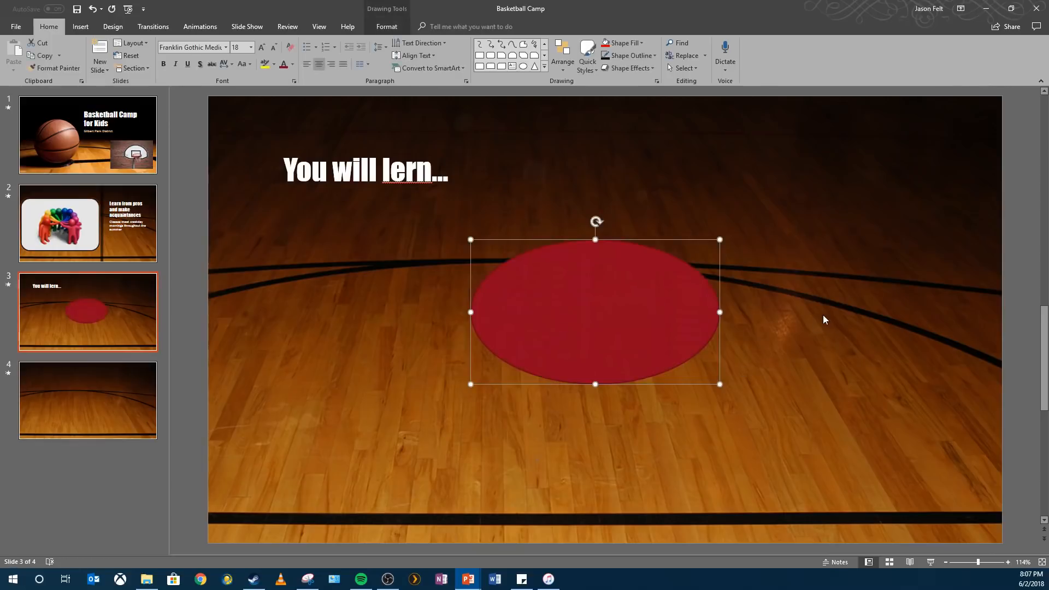
left_click(93, 9)
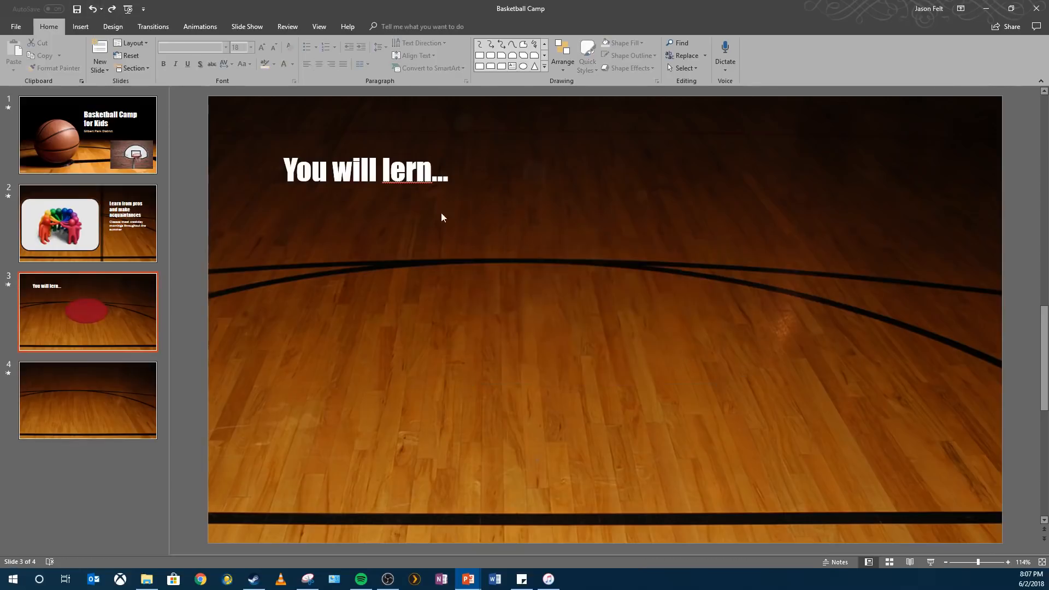
left_click(80, 26)
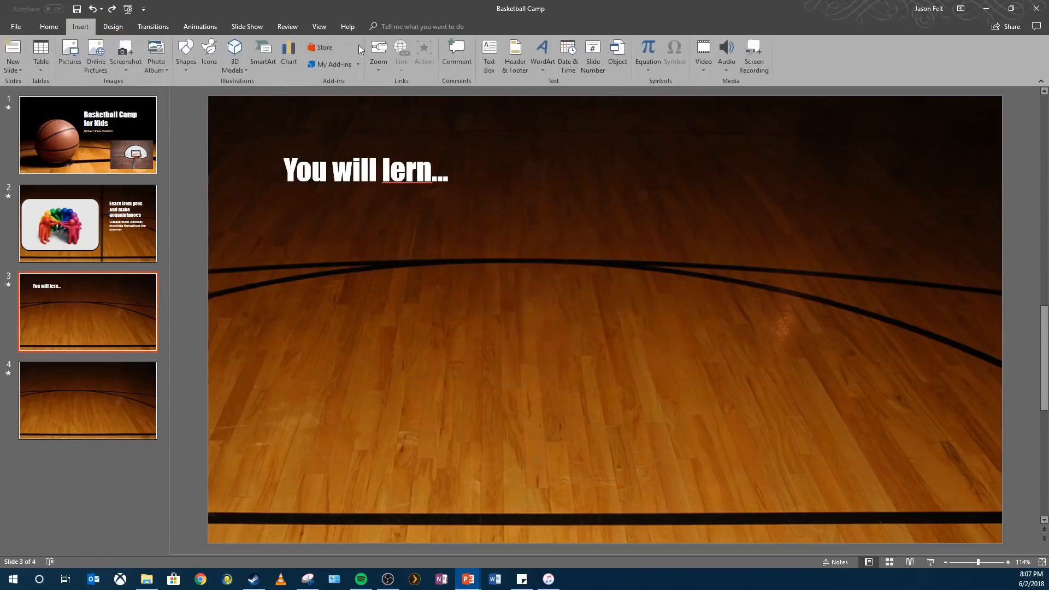
- Draw an oval on slide 3, reshape it into a near circle and place it close to the slide's center
left_click(49, 26)
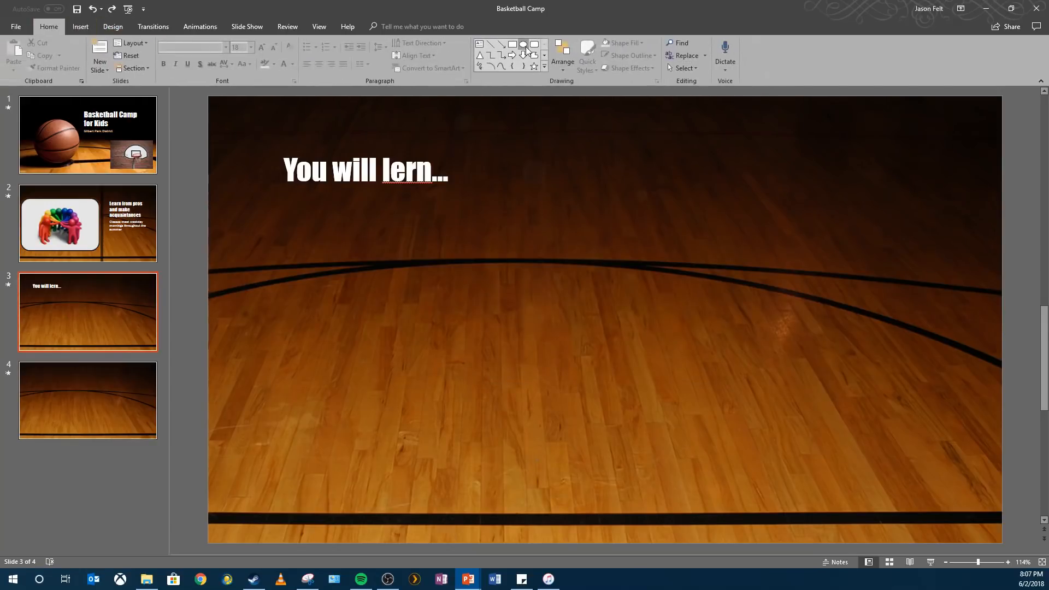
left_click(523, 44)
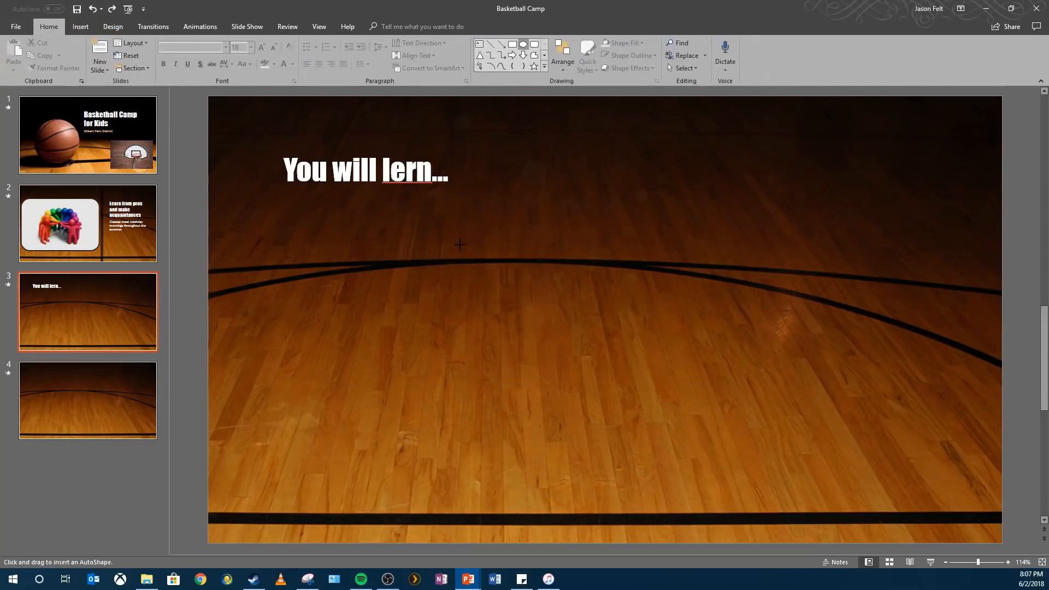
left_click_drag(459, 244, 699, 364)
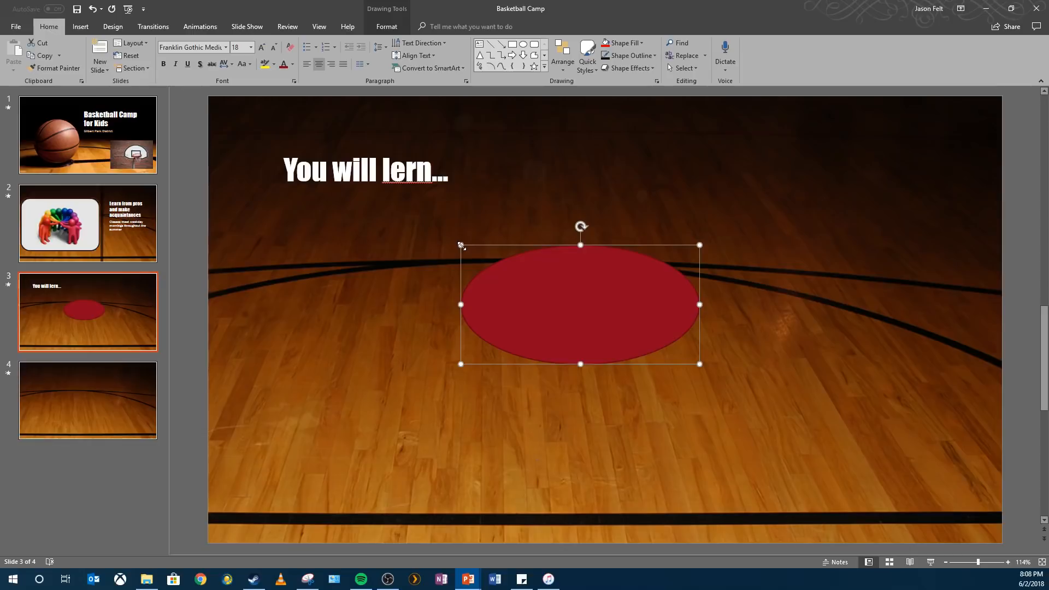
left_click_drag(457, 244, 569, 239)
left_click_drag(650, 303, 611, 293)
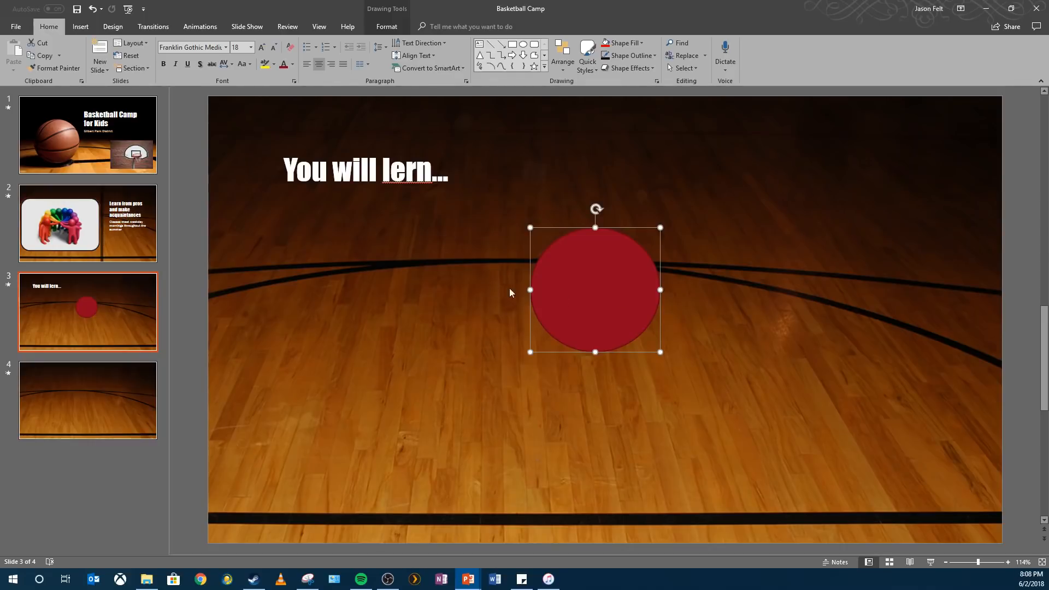
- Add a left-pointing curved block arrow to the right of the circle and enlarge it to slightly taller than the circle
left_click(545, 67)
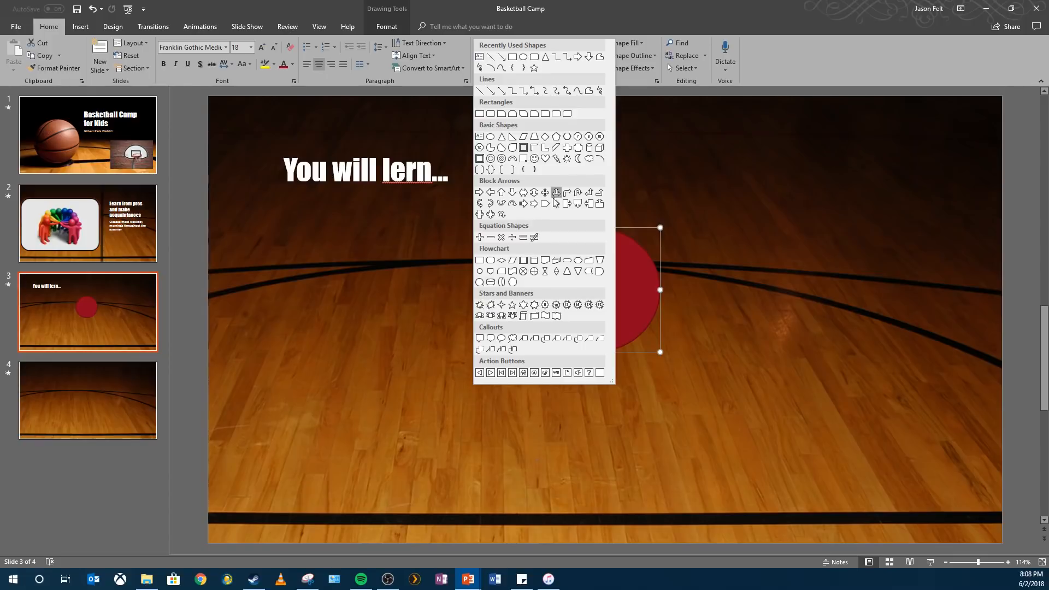
left_click(490, 205)
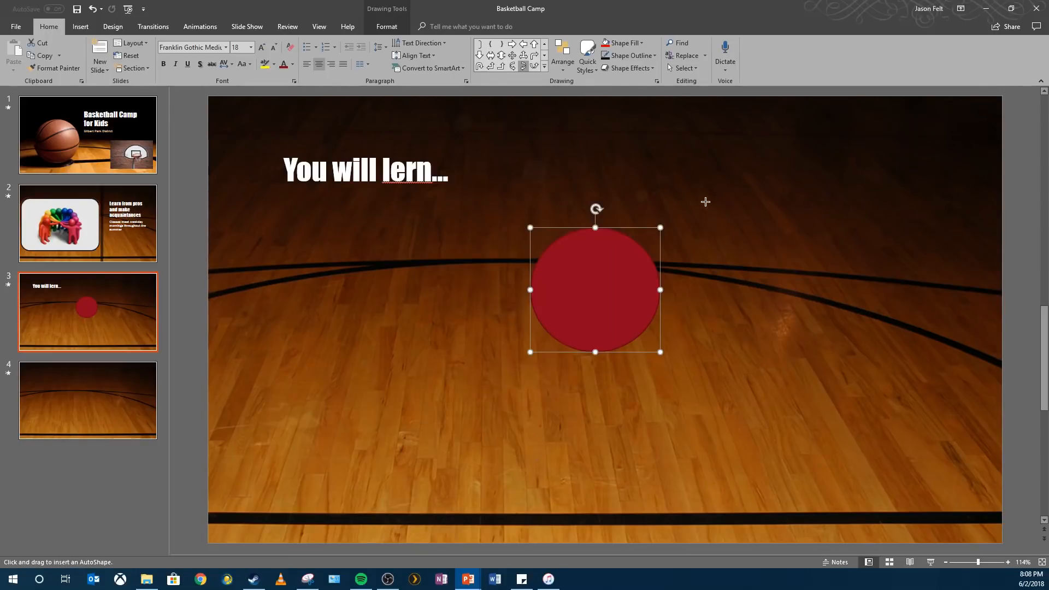
left_click_drag(704, 200, 753, 279)
left_click(730, 230)
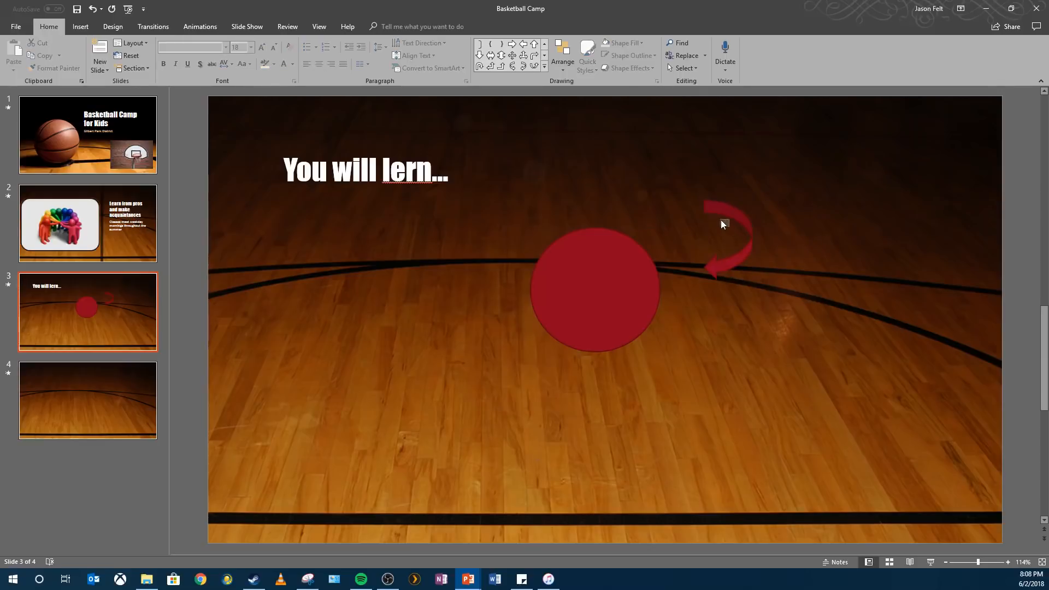
left_click(733, 222)
left_click_drag(742, 215, 728, 213)
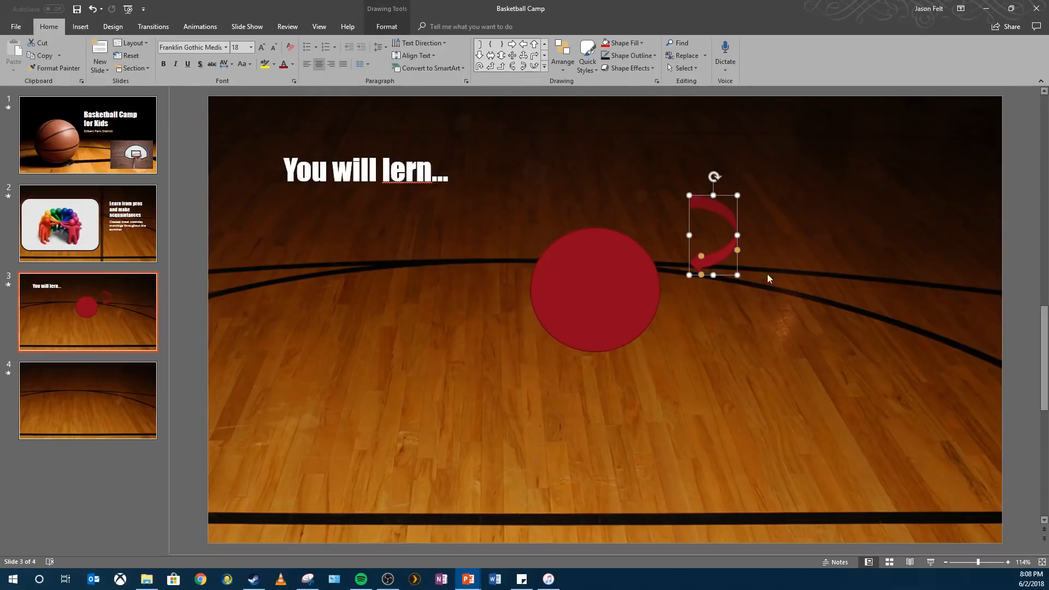
left_click_drag(737, 275, 784, 336)
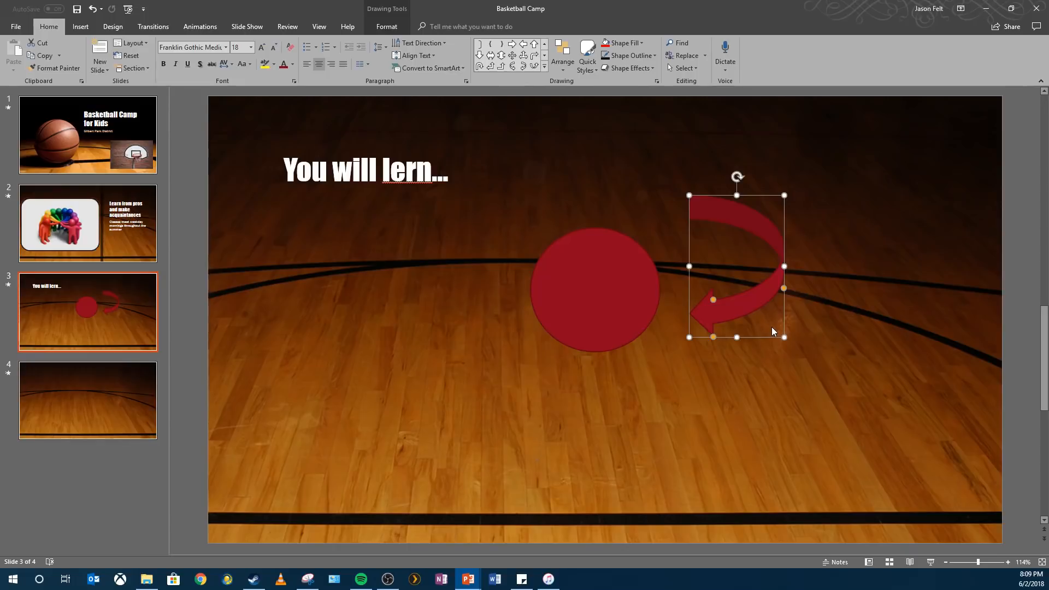
left_click(864, 372)
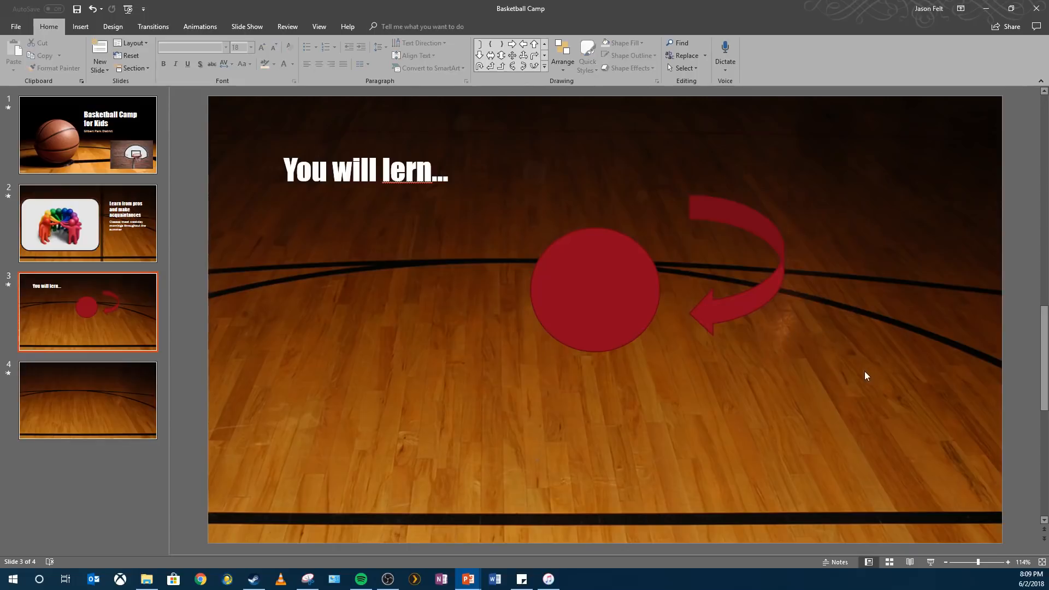
- Add a pentagon, enlarge it to slightly bigger than the circle and place it just below the curved arrow
left_click(543, 66)
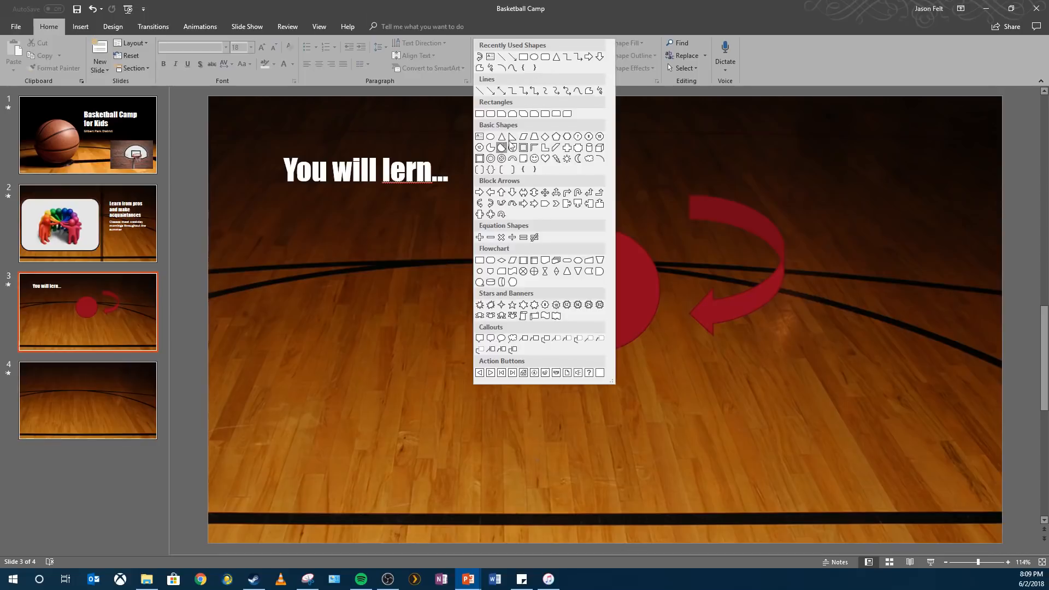
left_click(561, 138)
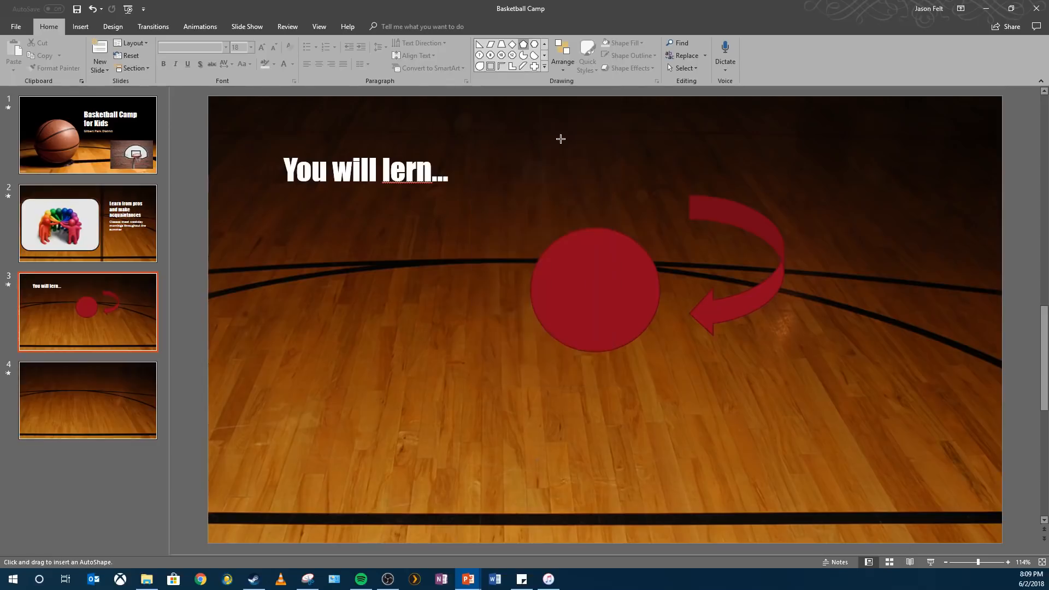
left_click(710, 379)
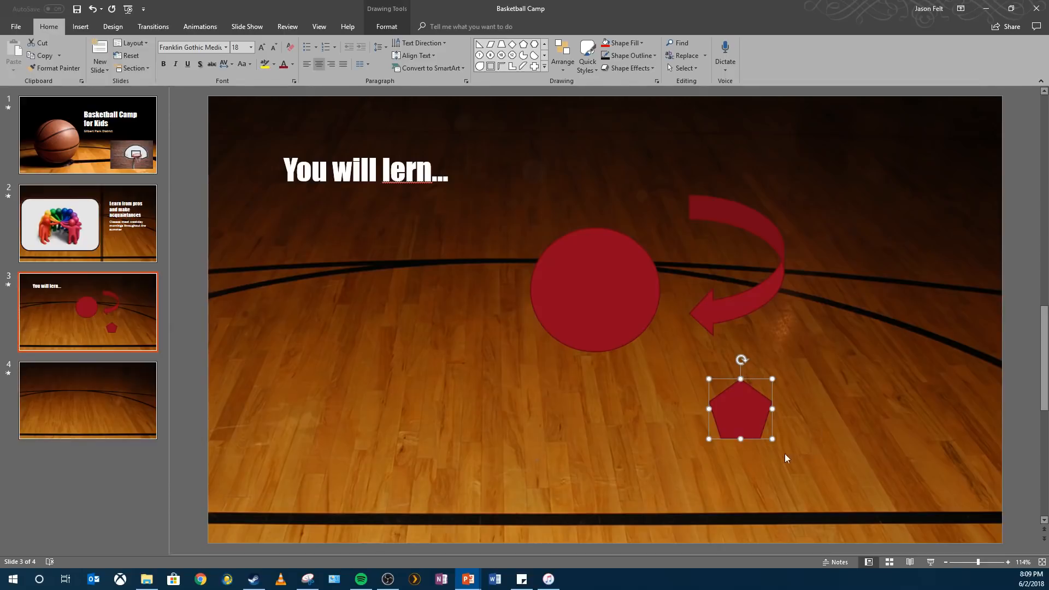
left_click_drag(772, 439, 863, 510)
left_click_drag(818, 477, 789, 449)
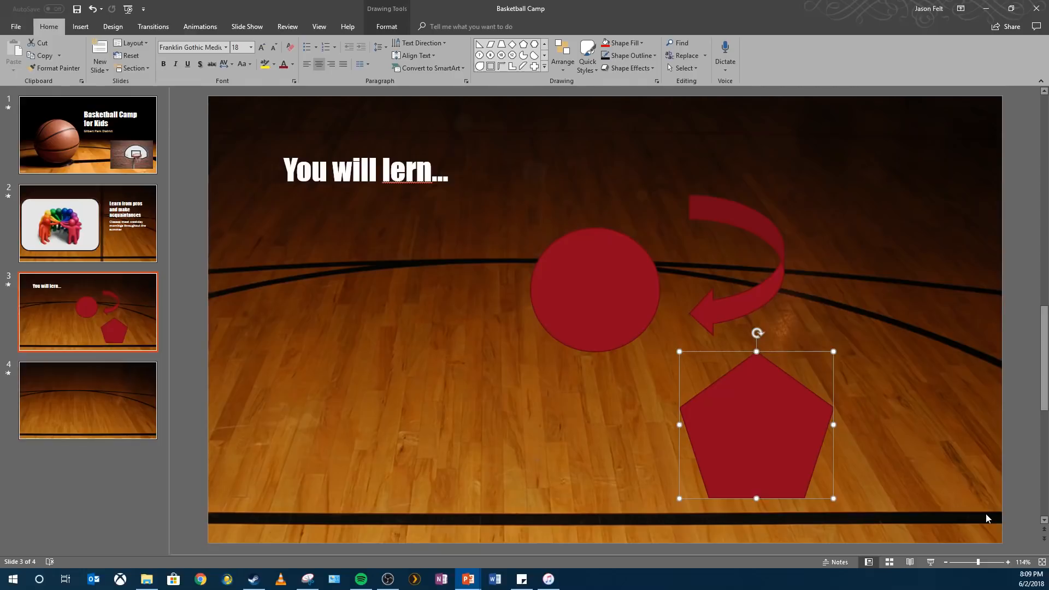
- Apply the theme quick style with black fill and white outline to the circle
left_click(553, 298)
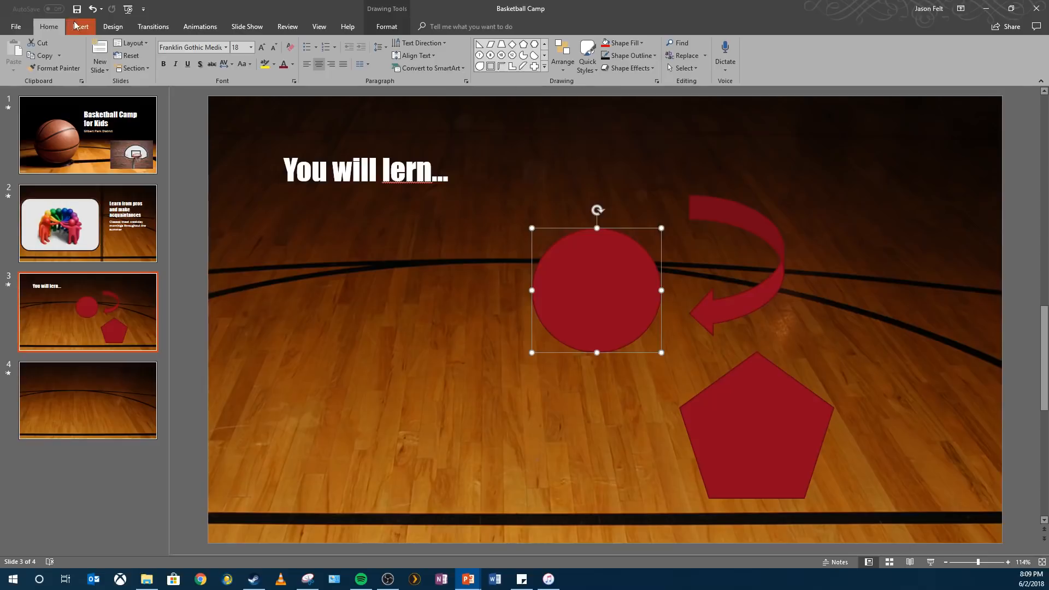
left_click(589, 68)
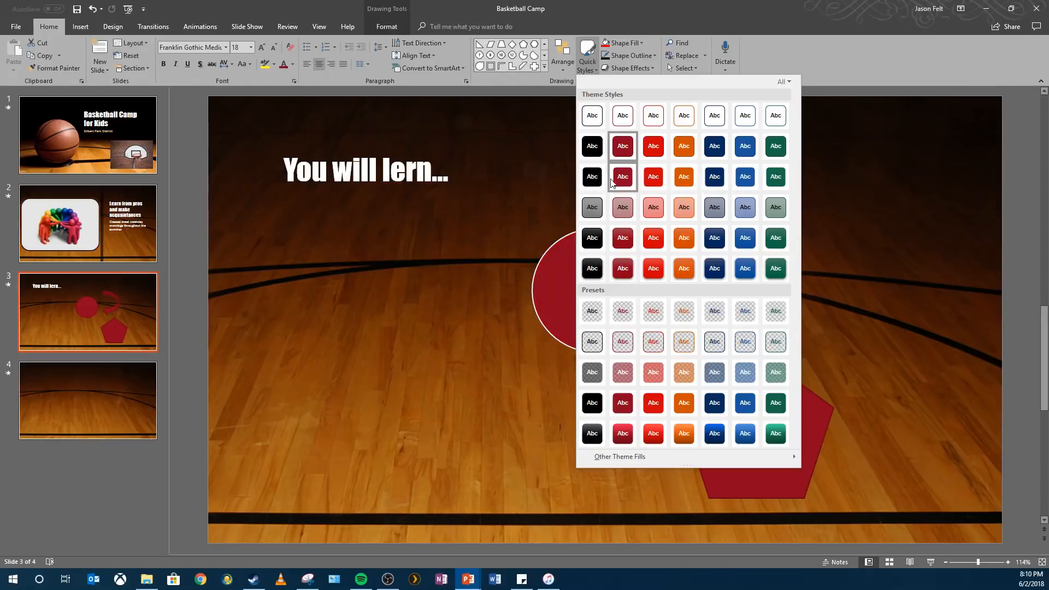
left_click(594, 176)
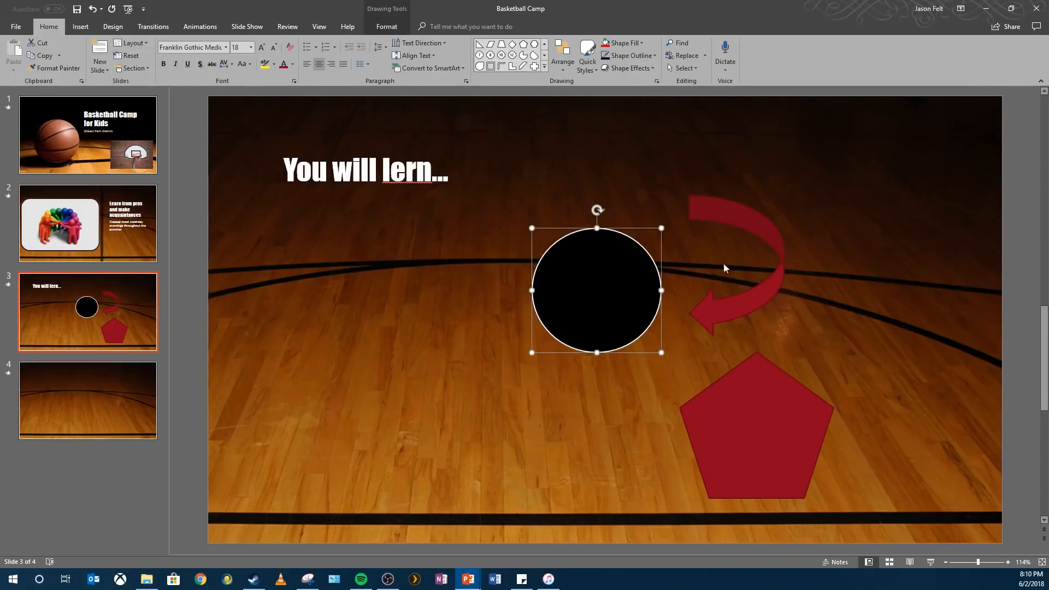
- Apply the theme quick style with white fill and black outline to the curved arrow
left_click(776, 254)
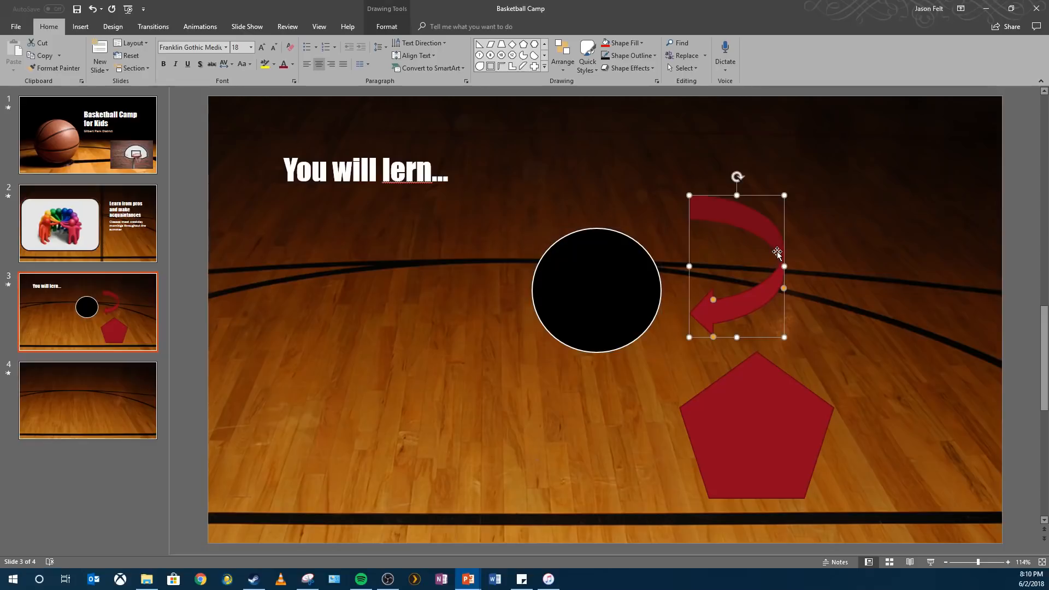
left_click(588, 63)
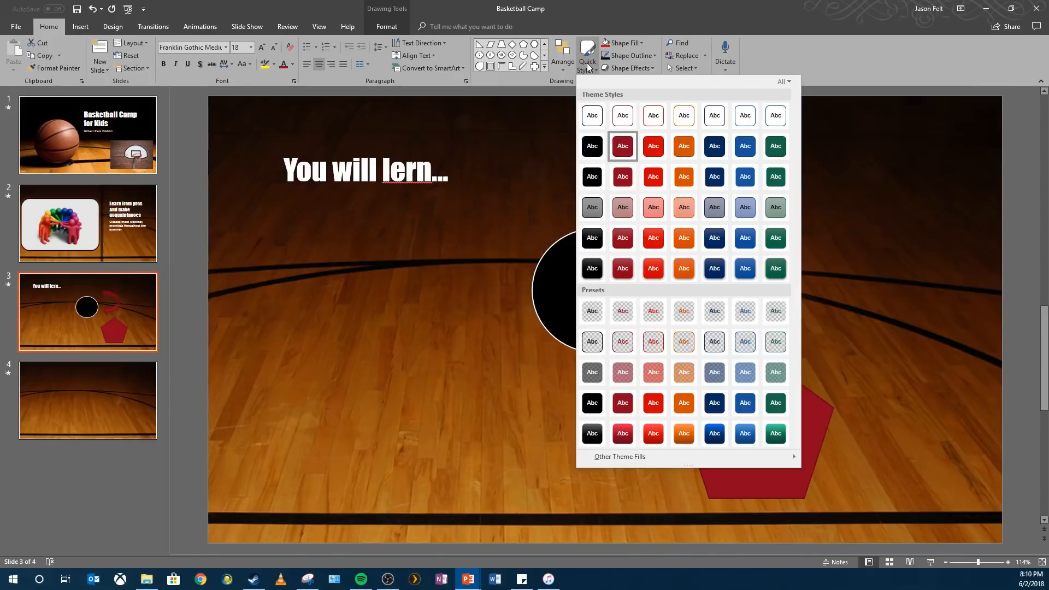
left_click(598, 120)
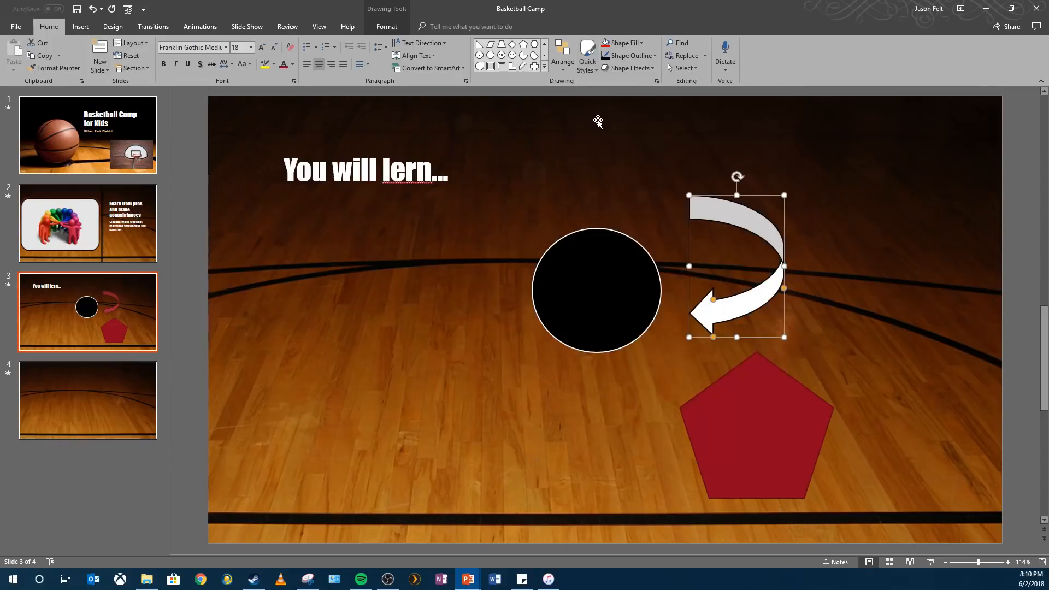
- Apply the theme quick style with gray gradient fill and thin black outline to the pentagon
left_click(785, 420)
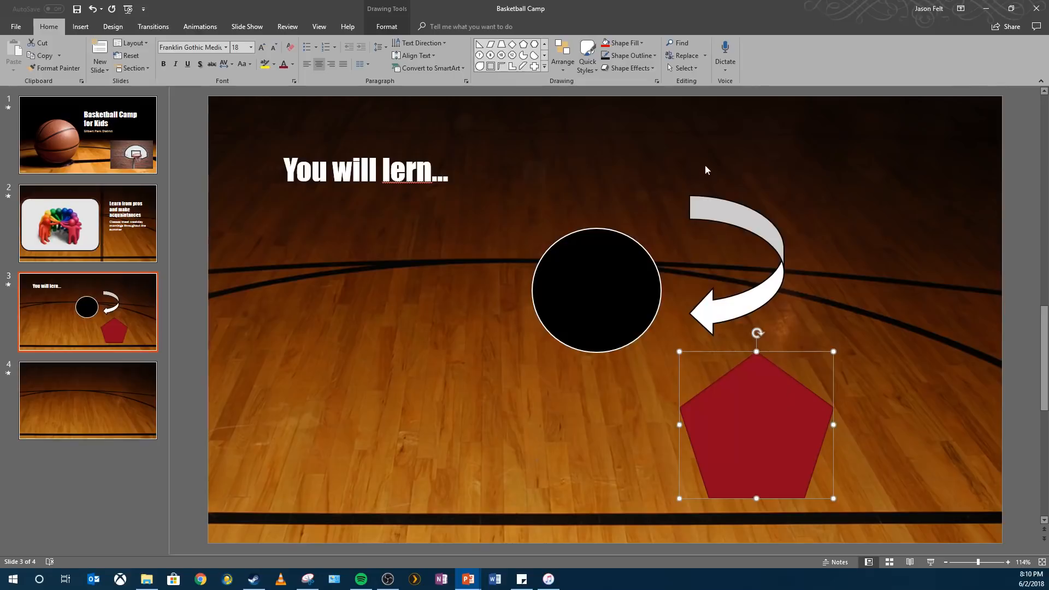
left_click(588, 55)
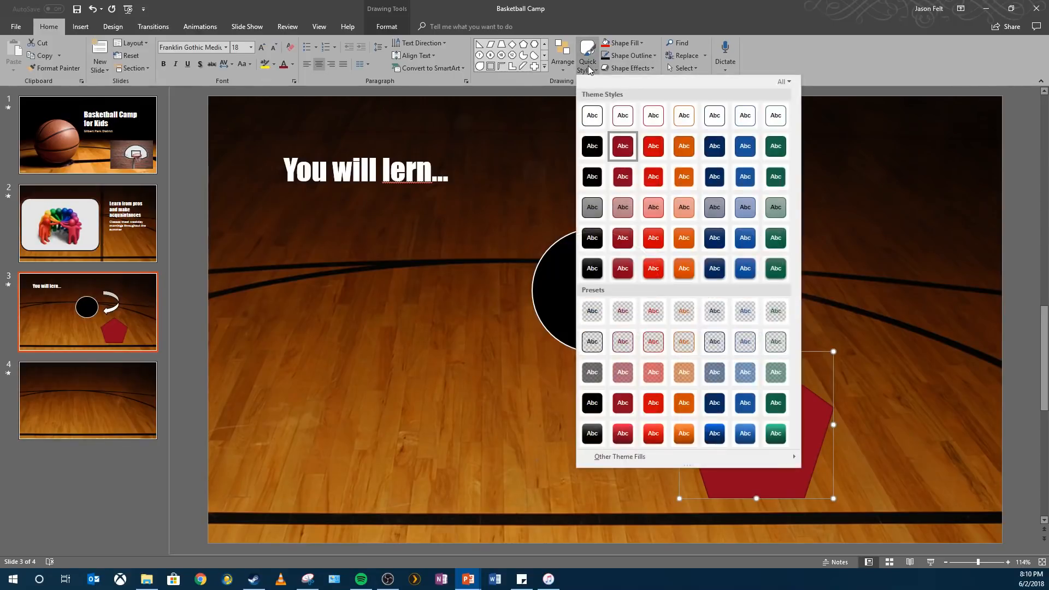
left_click(601, 209)
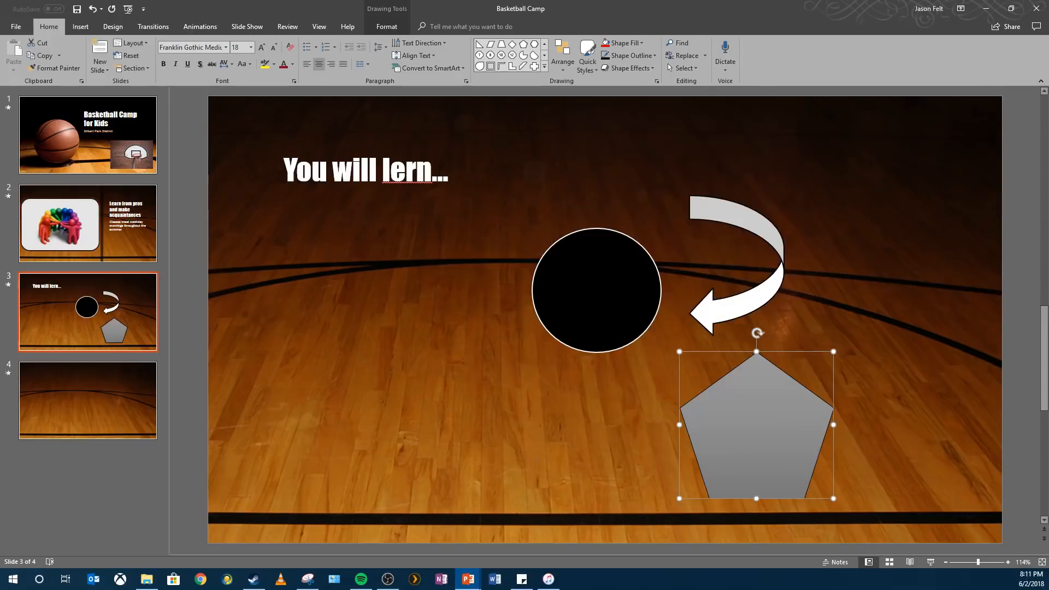
- Open the pentagon for text editing
left_click(762, 439)
right_click(740, 421)
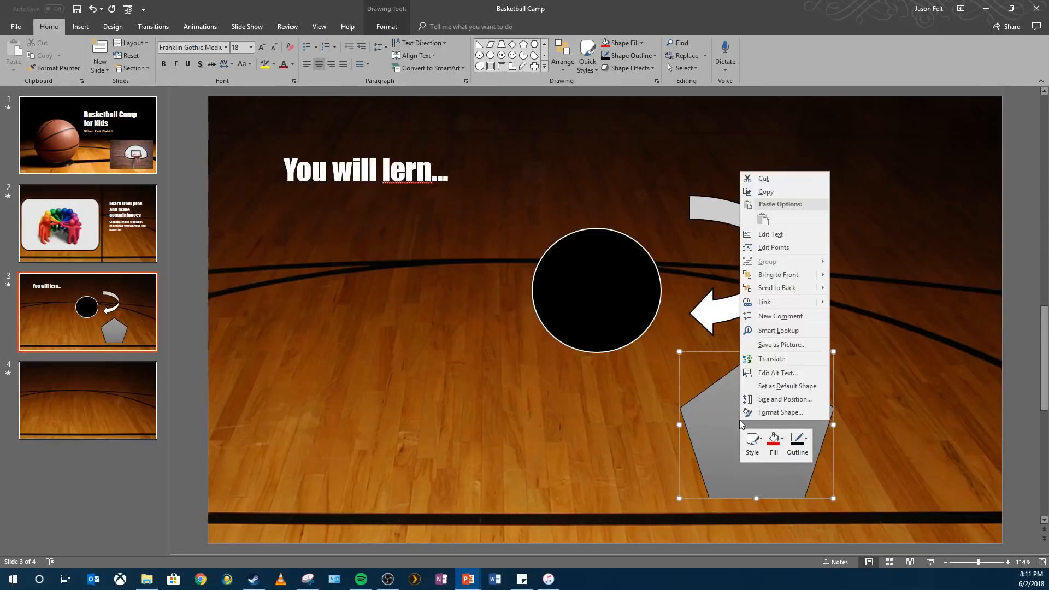
left_click(770, 234)
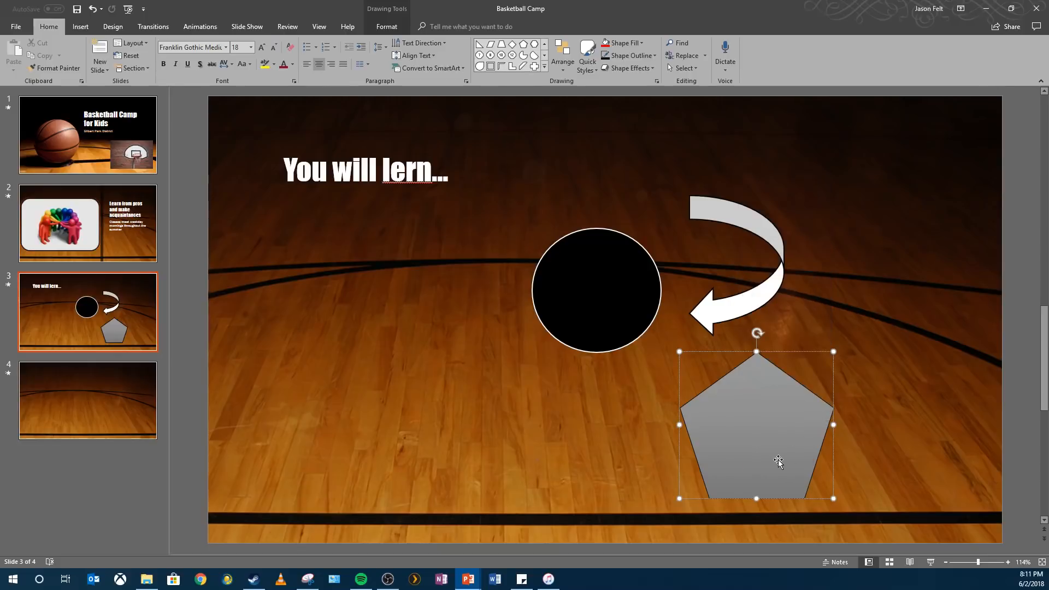